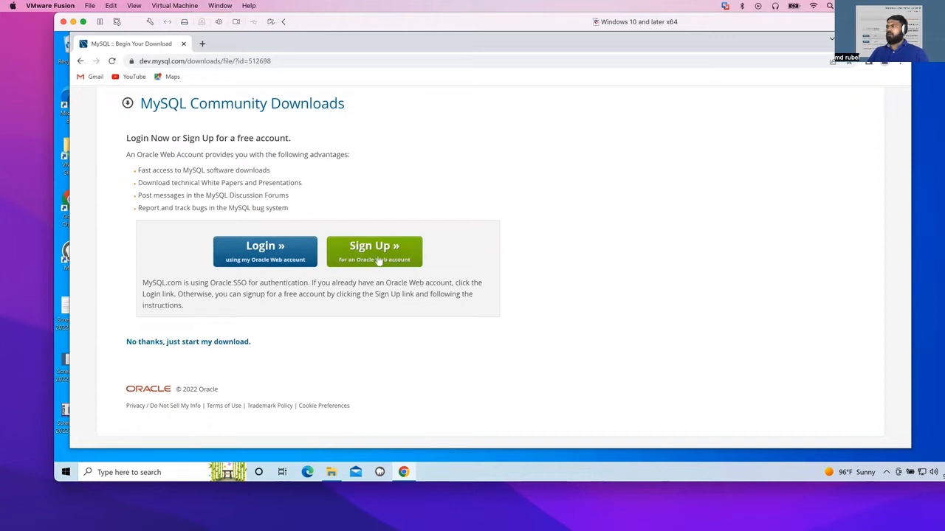
left_click(151, 343)
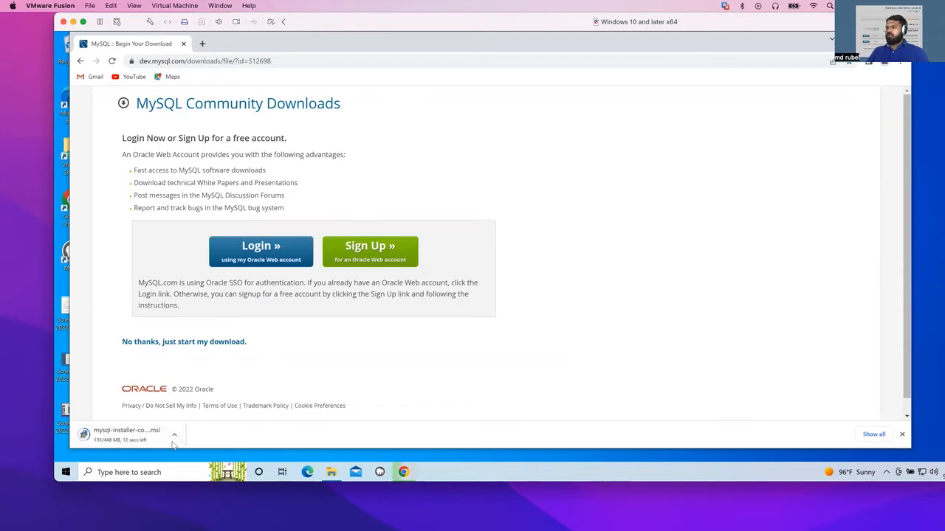
left_click(175, 434)
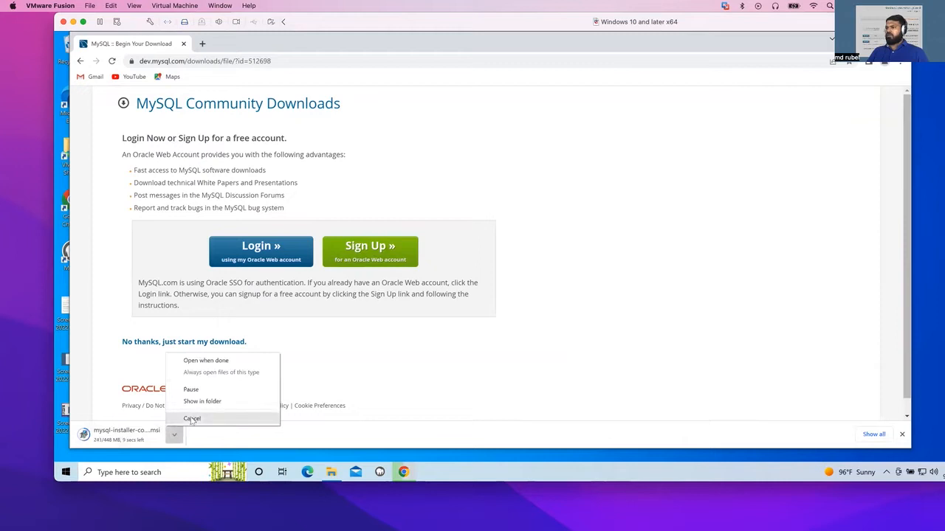
left_click(191, 419)
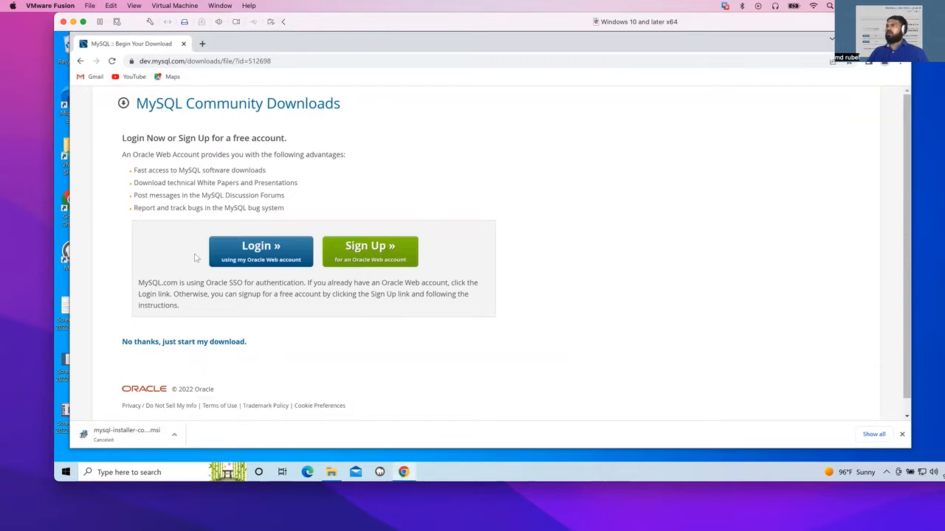
Open the mysql-installer-community-8.0.30.0 file from Downloads and allow the installer to make changes to the device.
left_click(331, 473)
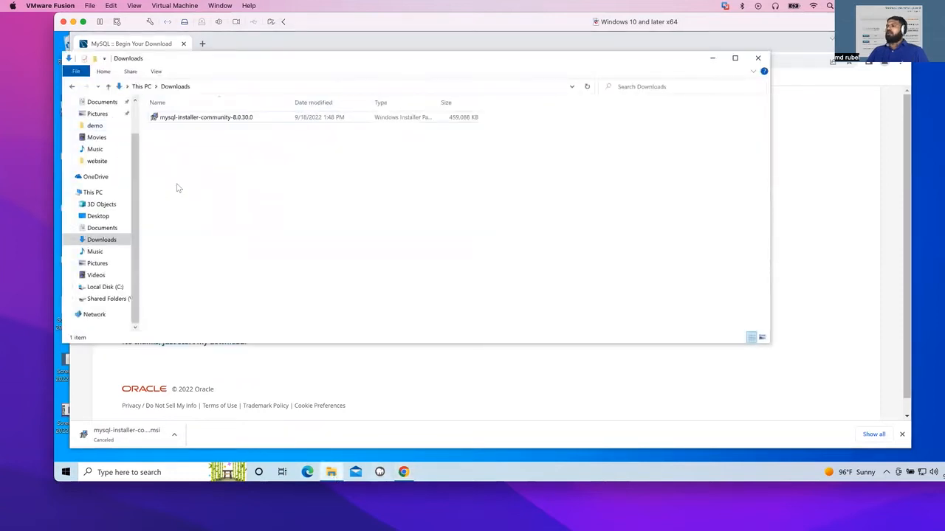
left_click(219, 124)
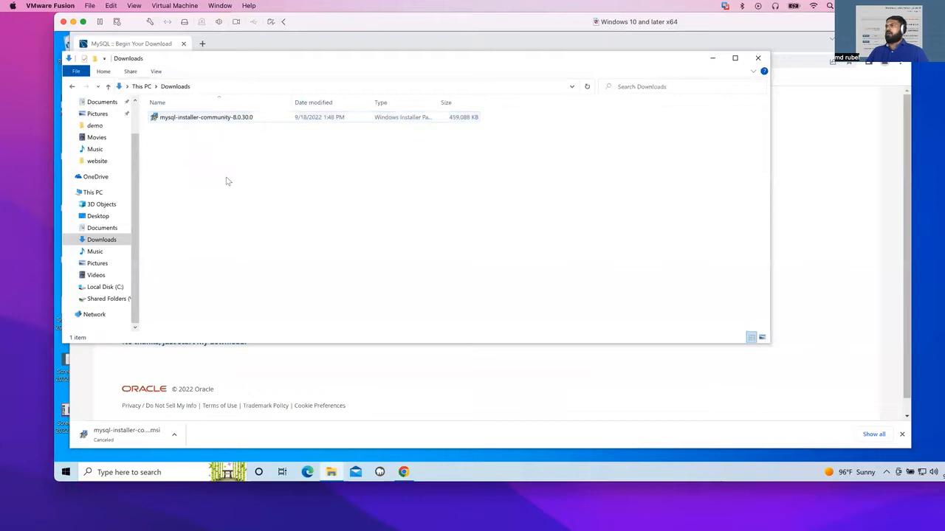
left_click(207, 124)
double_click(207, 123)
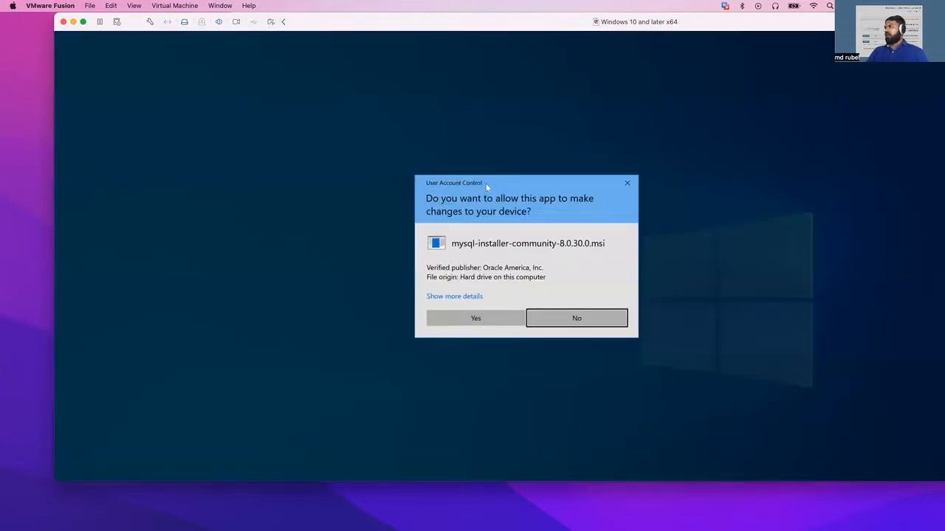
left_click(474, 318)
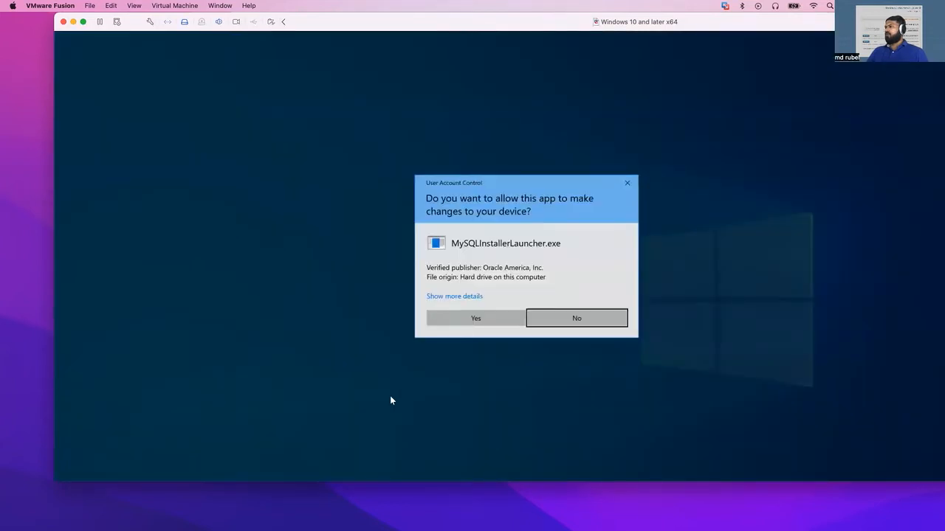
left_click(473, 318)
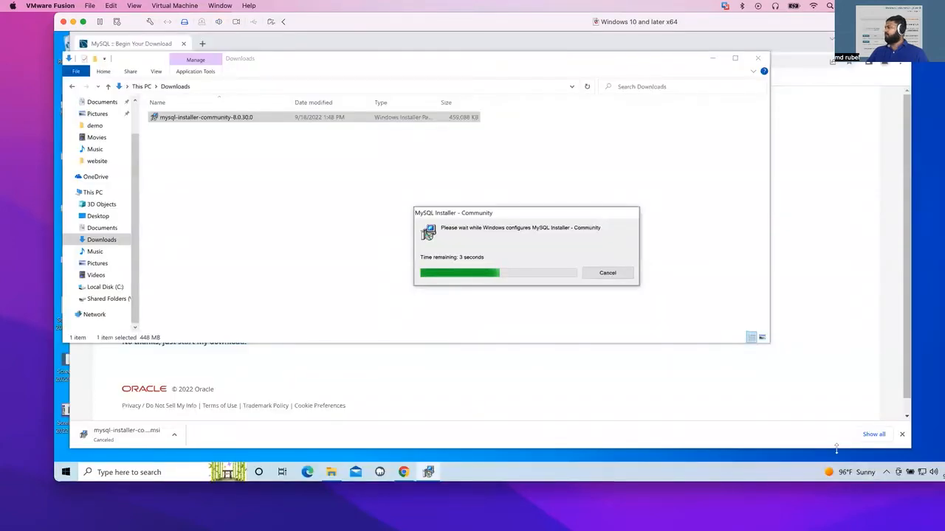
Switch to the MySQL Installer window and proceed with the Developer Default setup type.
left_click(901, 434)
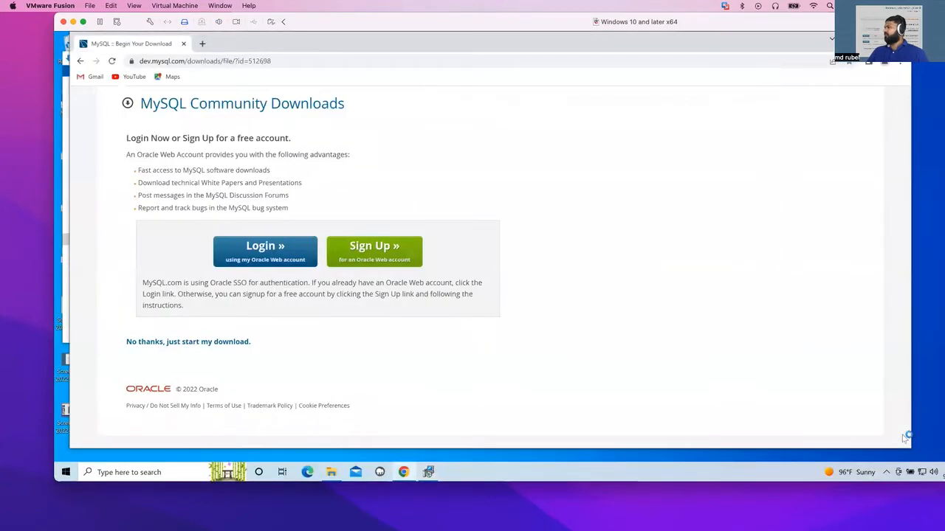
left_click(428, 473)
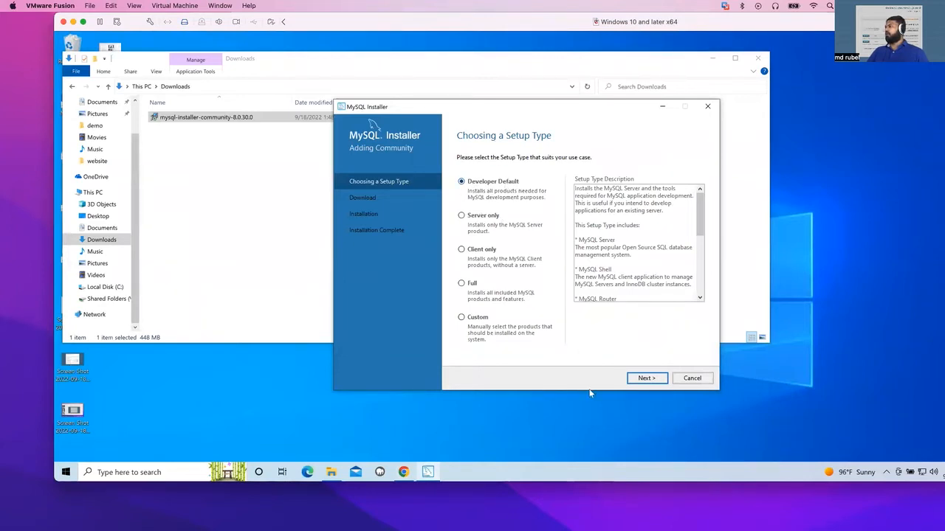
left_click(645, 379)
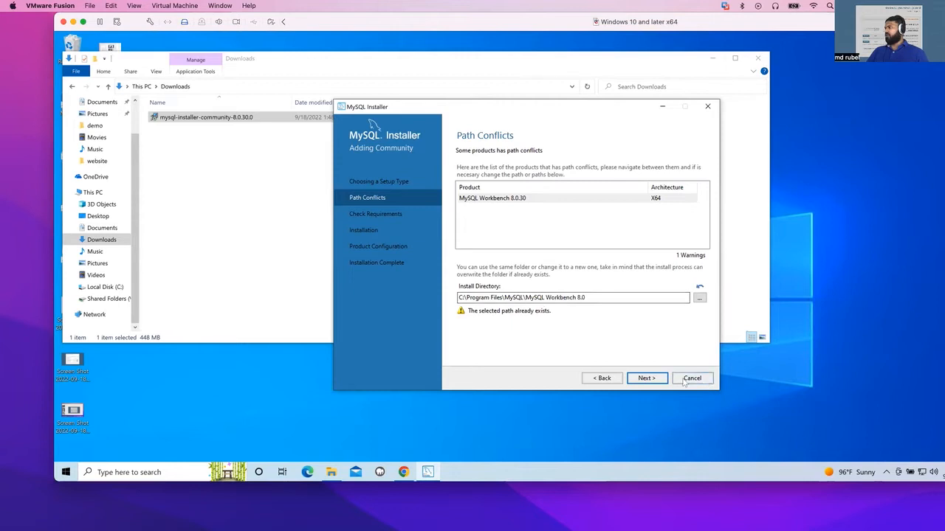
Proceed past the Path Conflicts page, confirming to continue despite the MySQL Workbench install path warning.
left_click(646, 378)
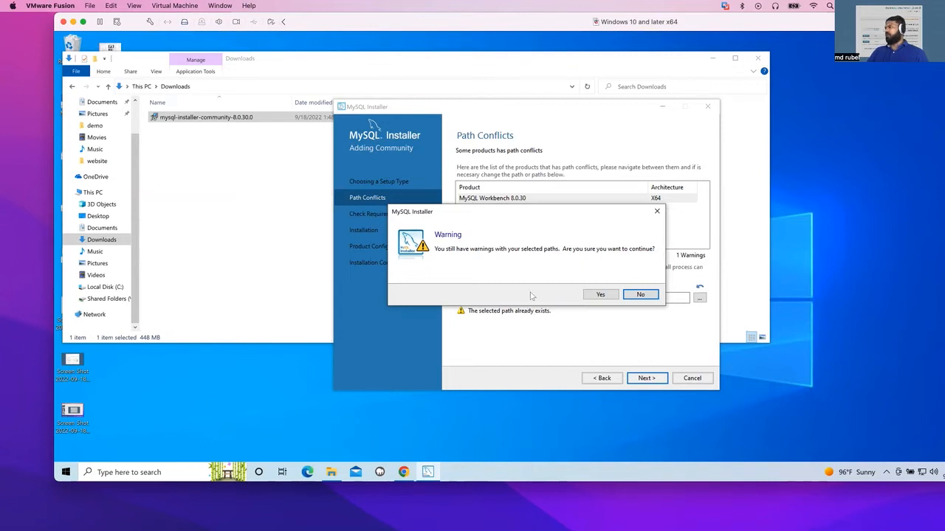
left_click(628, 296)
left_click(608, 297)
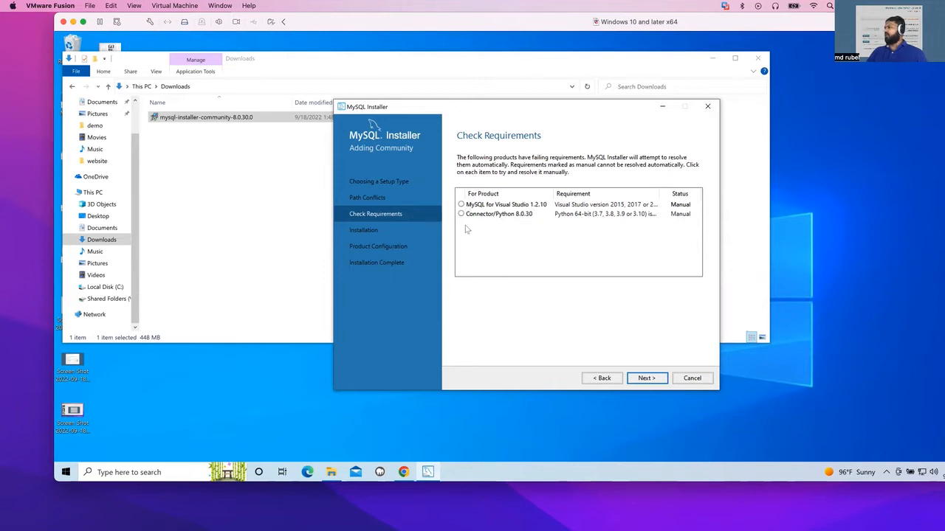
Proceed past the Check Requirements page, confirming to continue without the unsatisfied requirements.
left_click(645, 379)
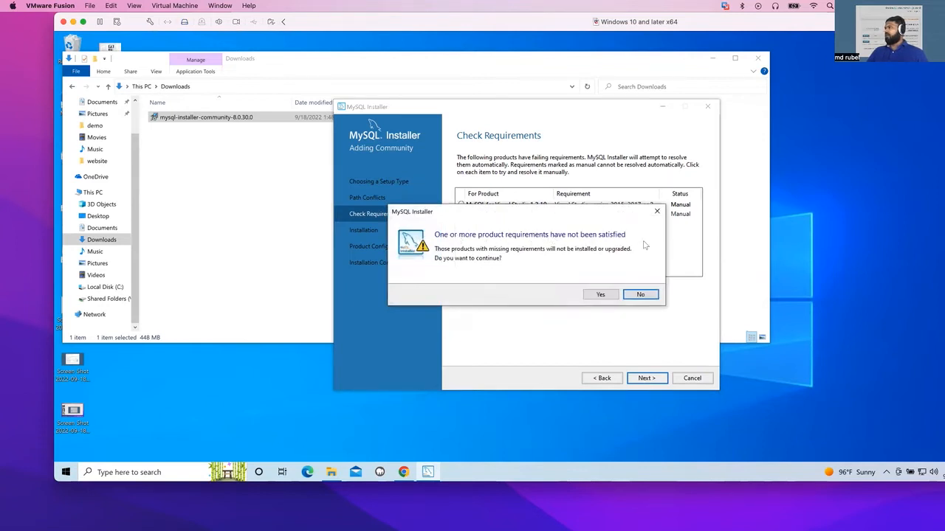
left_click(599, 295)
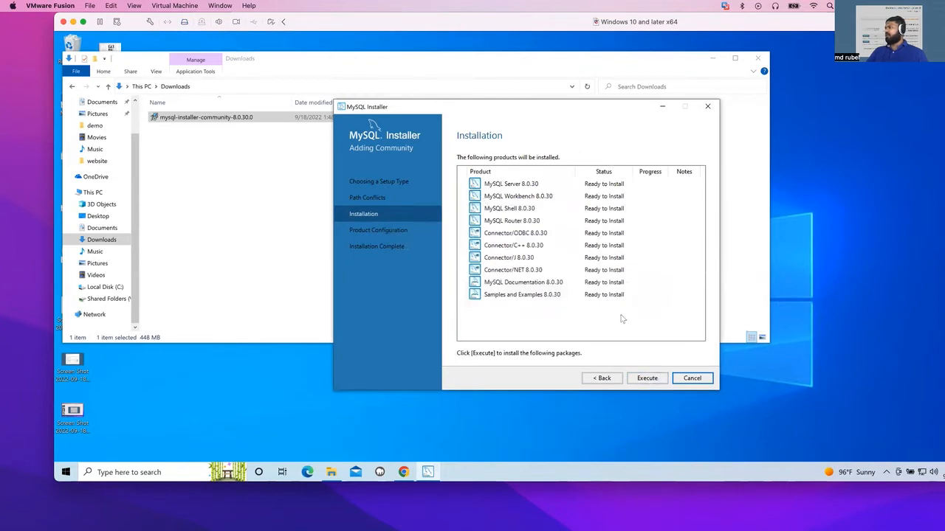
Execute the installation of the listed MySQL 8.0.30 products and continue to product configuration.
left_click(648, 379)
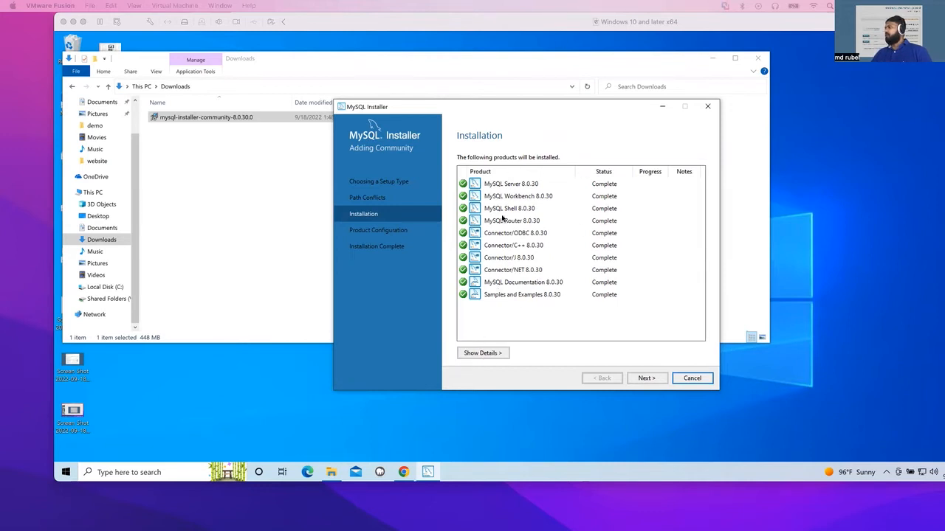
left_click(647, 379)
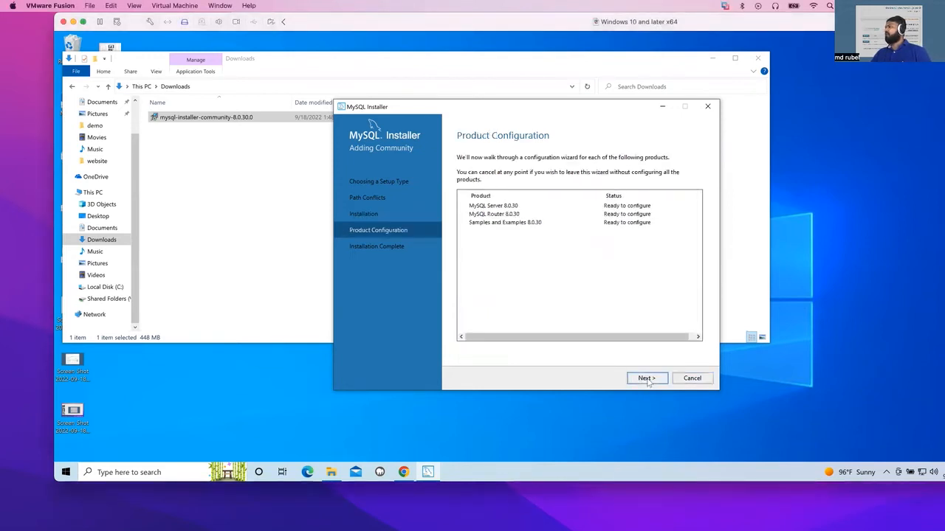
Proceed through server configuration keeping Development Computer, port 3306 and the recommended strong password encryption.
left_click(646, 379)
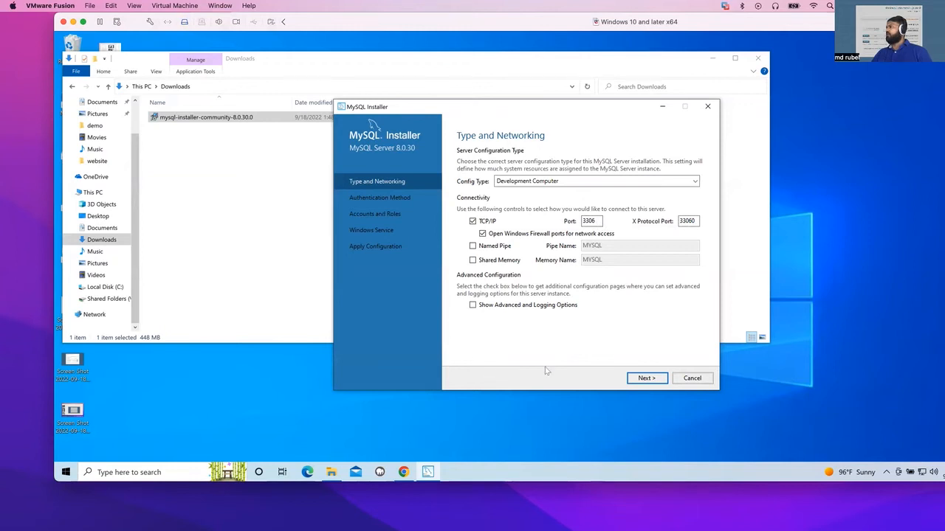
left_click(647, 378)
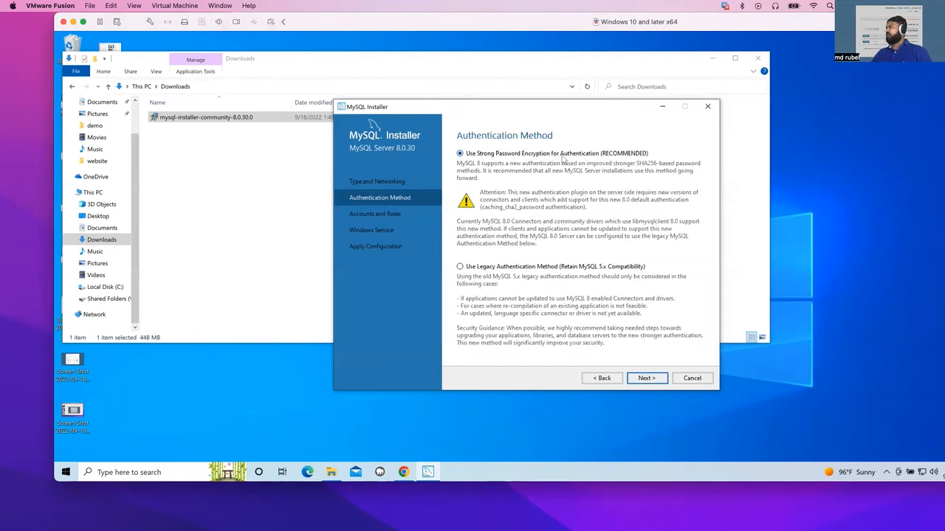
left_click(650, 379)
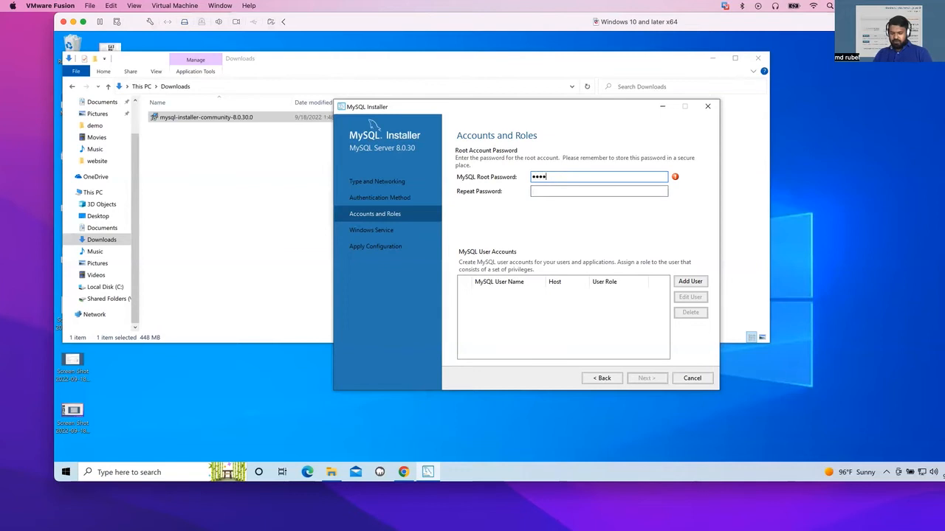
Enter the MySQL root account password and move to the repeat password field.
type("••")
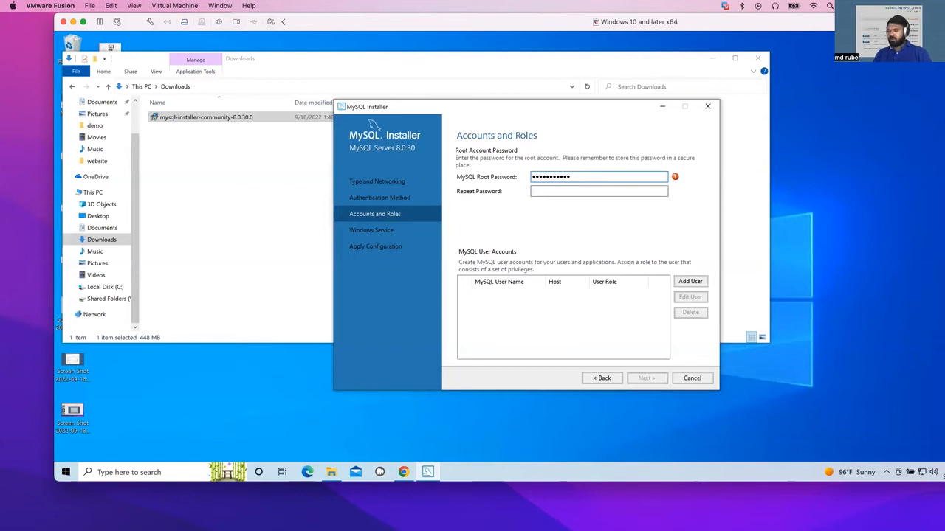
key("Tab")
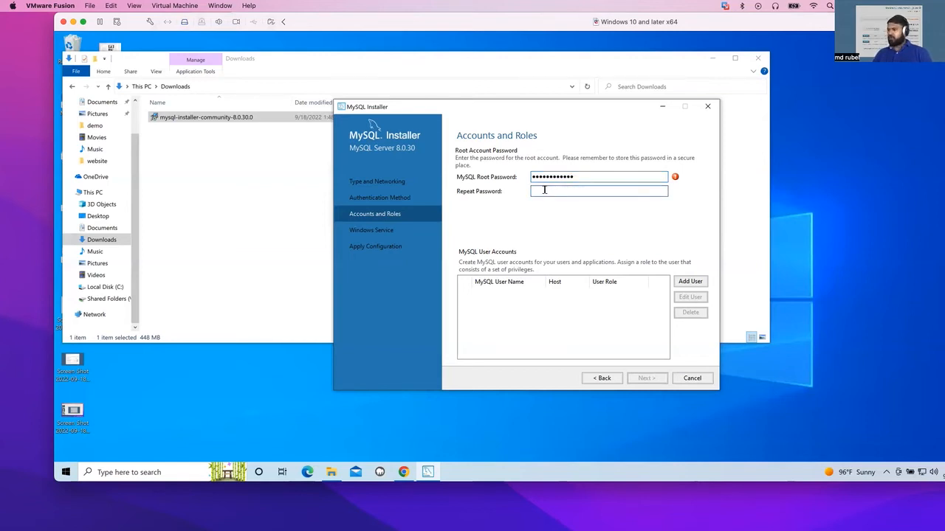
Open Notepad from the Windows search and write down the root account password in it.
left_click(118, 472)
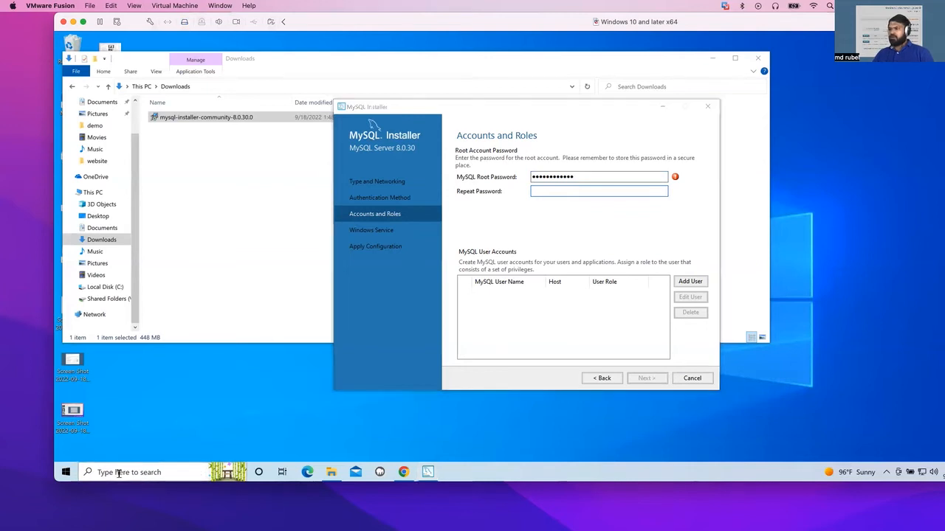
type("no")
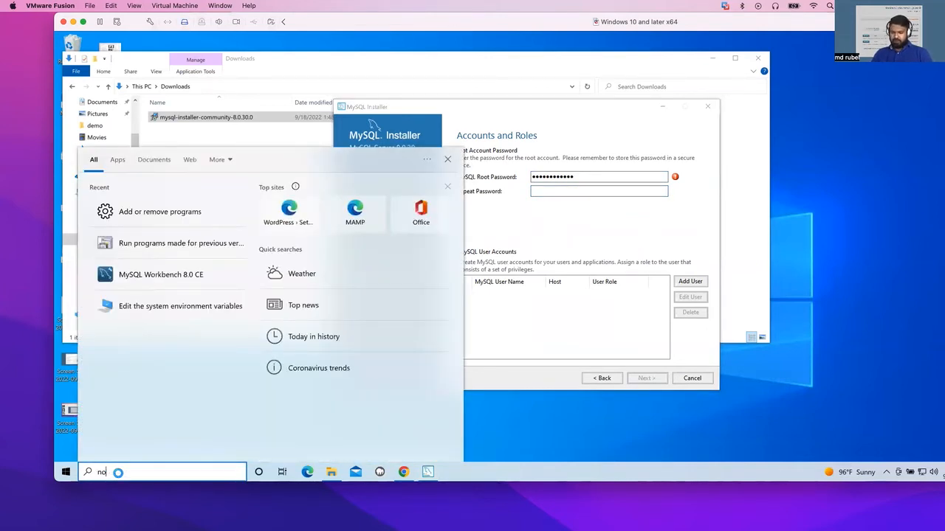
type("te")
key("Return")
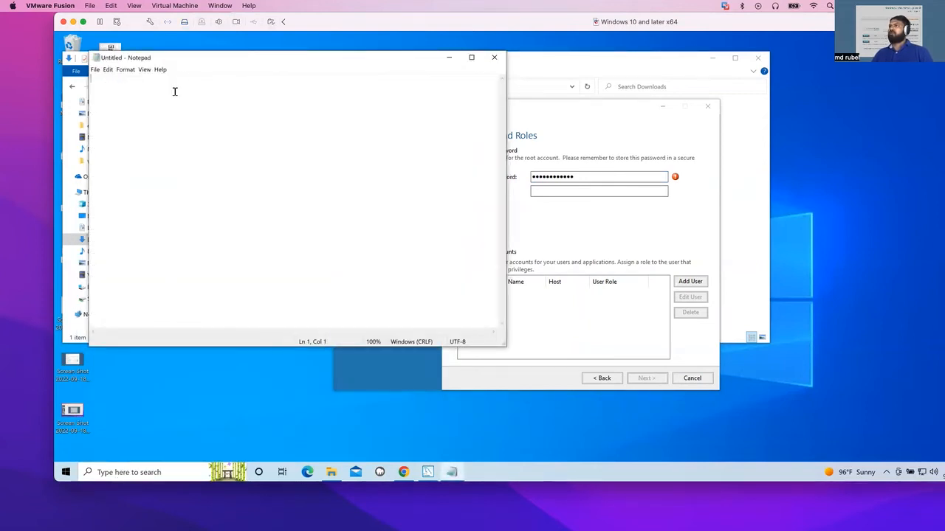
type("Password123!")
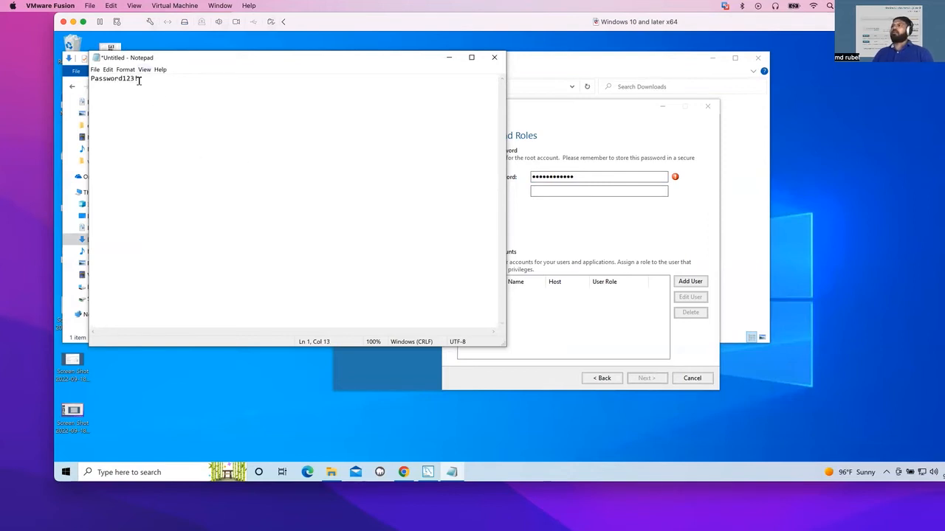
Copy the password from Notepad and paste it into the installer's Repeat Password field.
left_click_drag(139, 79, 79, 76)
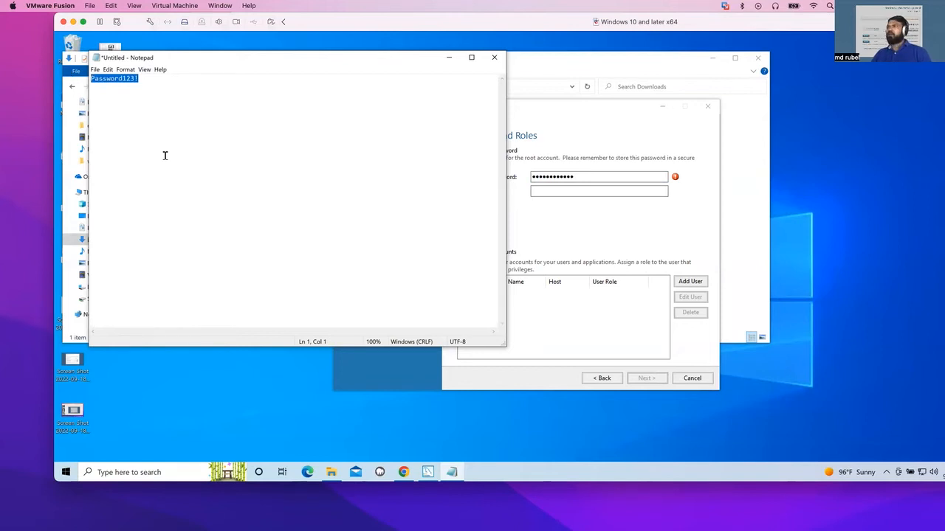
left_click(596, 158)
left_click(577, 175)
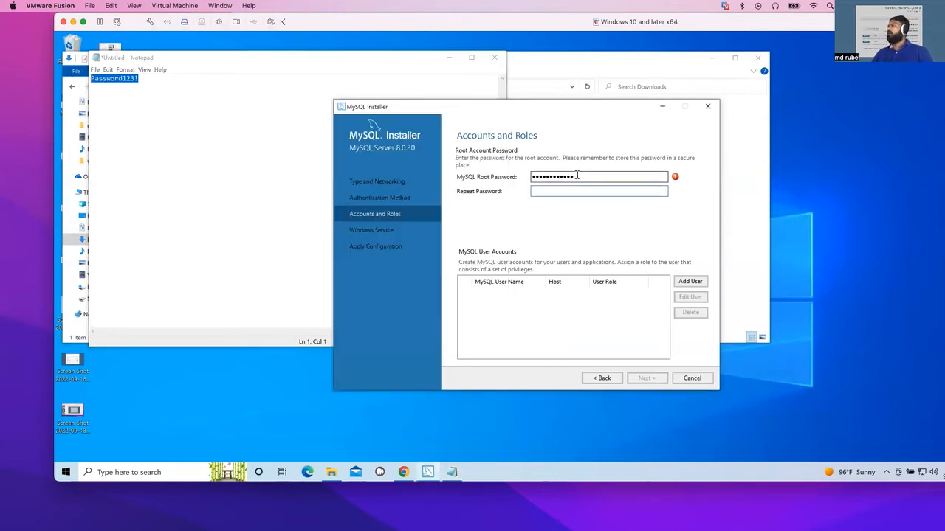
left_click_drag(577, 175, 520, 177)
left_click(552, 190)
key("ctrl+v")
Add a line with the username root above the password in the Notepad document.
left_click(93, 121)
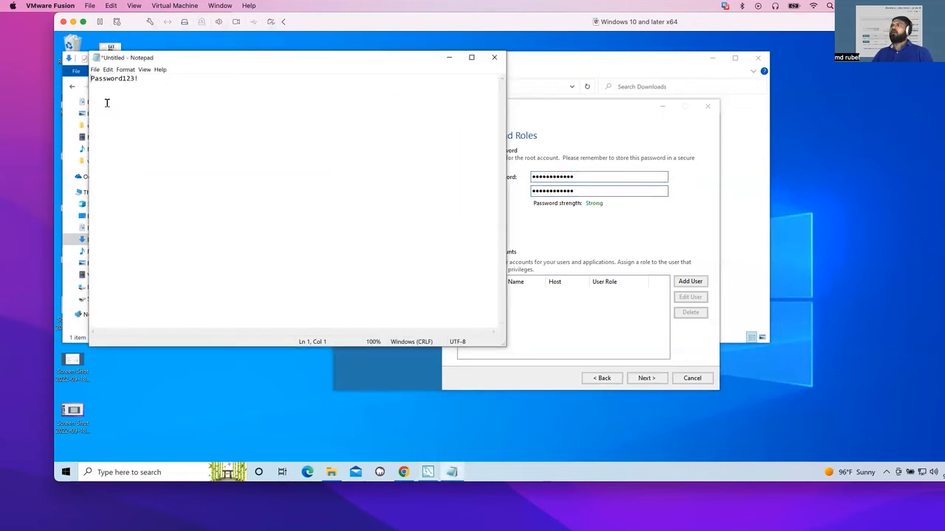
left_click(94, 70)
left_click(203, 108)
left_click(91, 79)
key("Return")
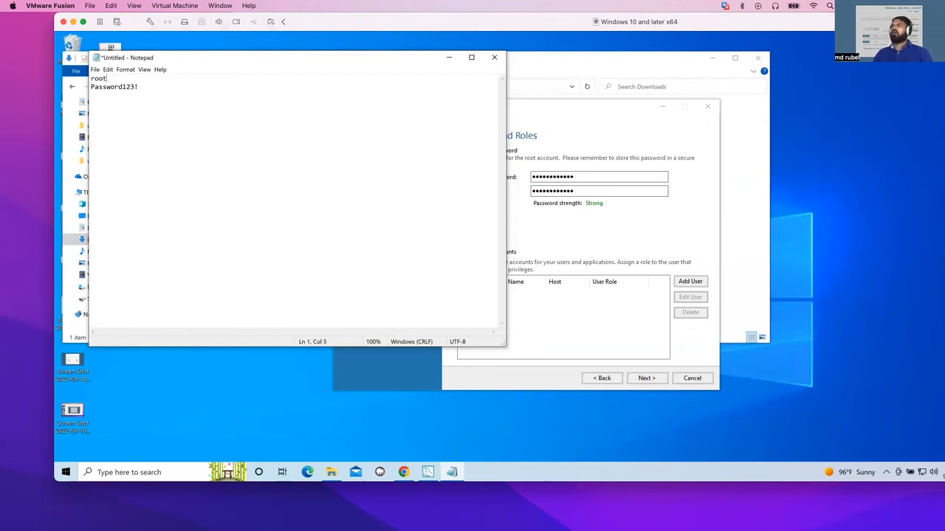
Save the Notepad document as MysqlCredential in the Downloads folder.
left_click(95, 70)
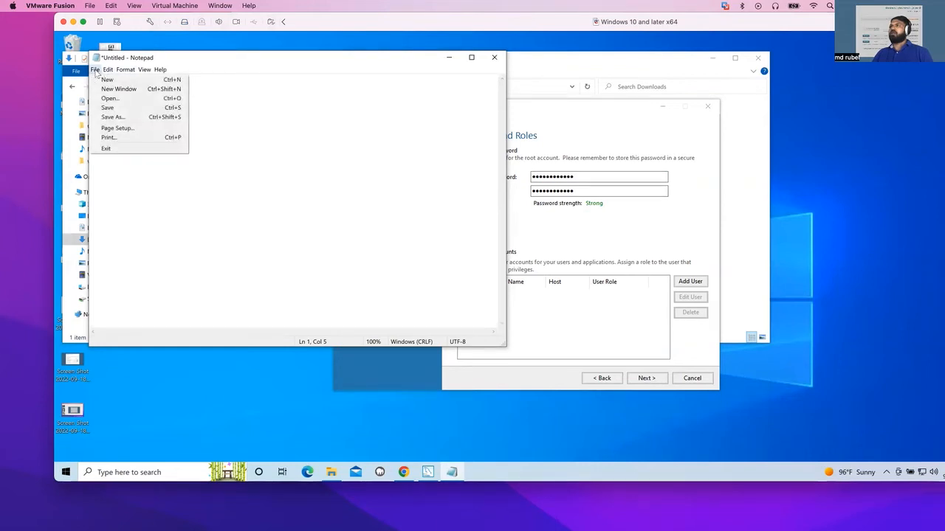
left_click(114, 118)
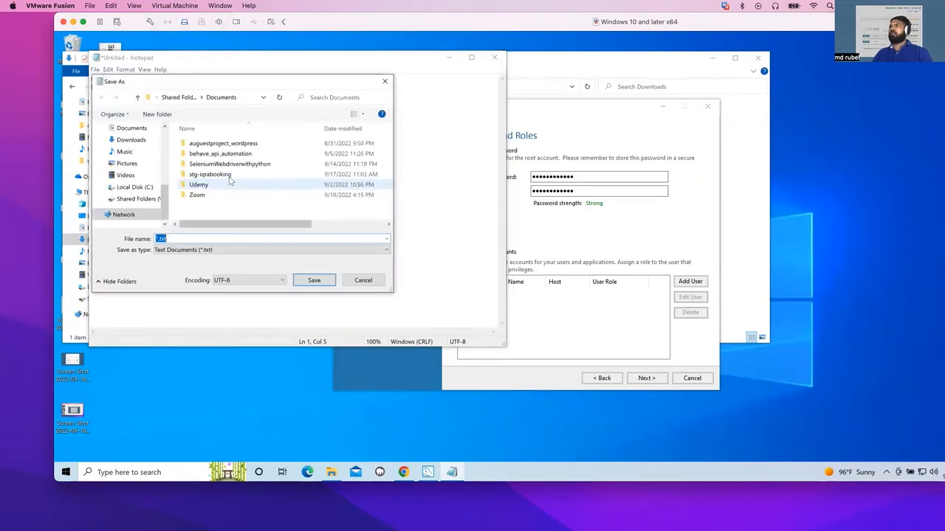
left_click(130, 140)
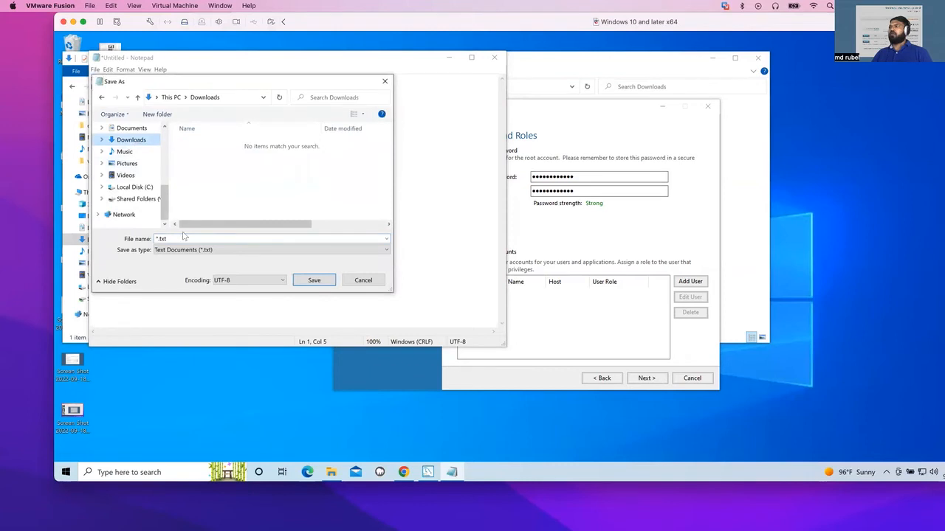
double_click(177, 238)
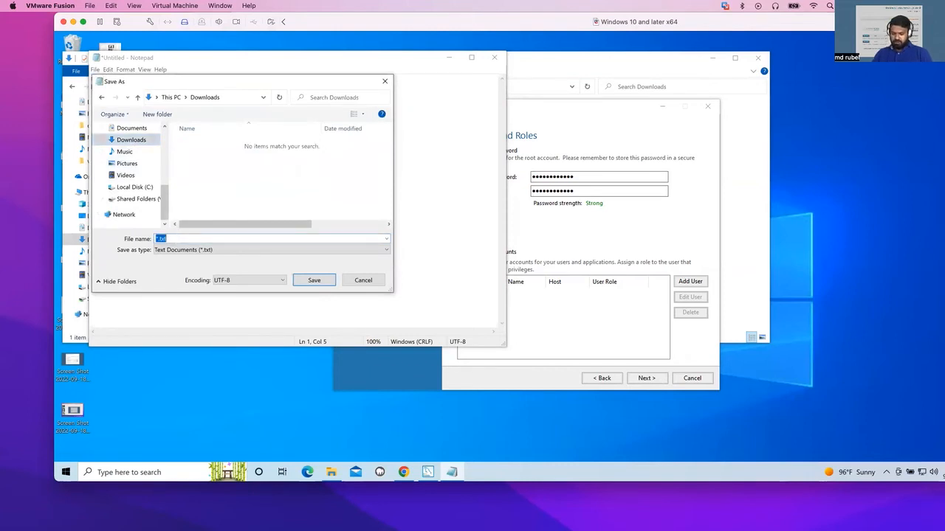
type("MysqlCredential")
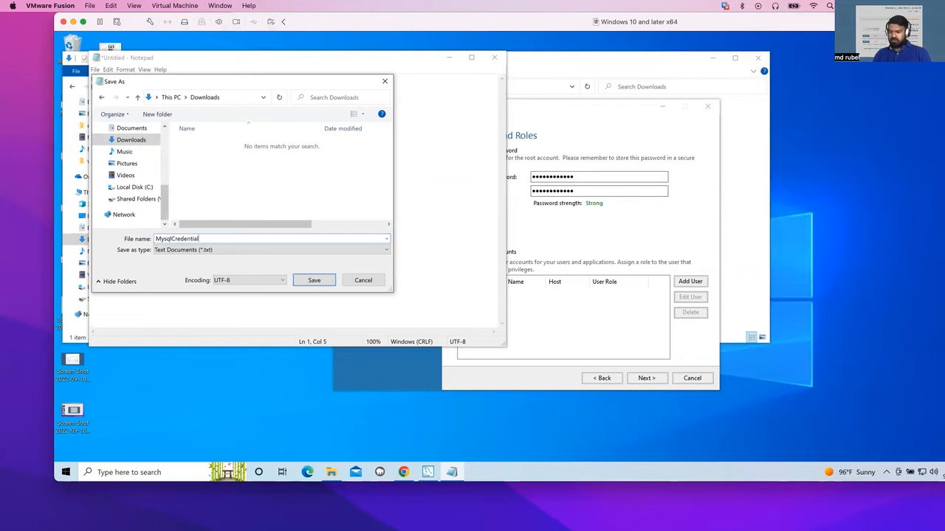
left_click(313, 280)
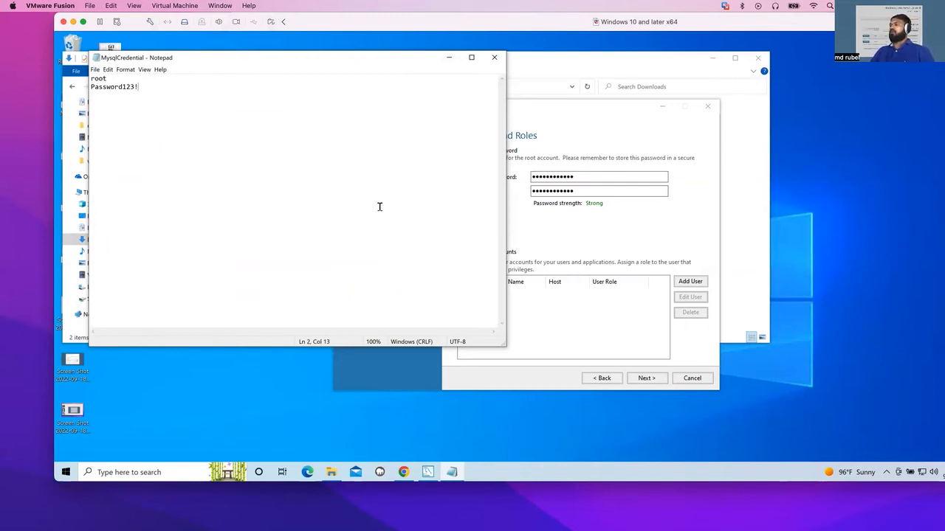
Minimize Notepad, keep the default Windows Service settings and execute the MySQL Server configuration until it finishes.
left_click(448, 57)
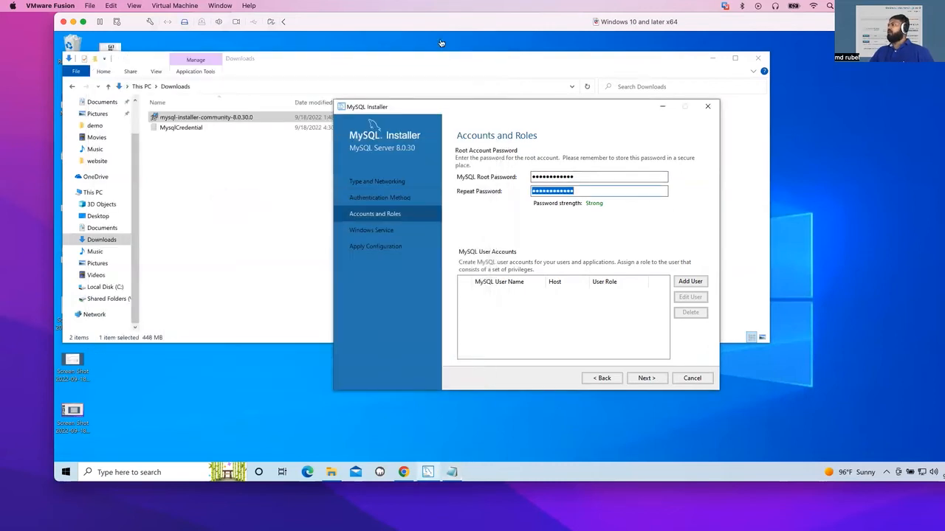
left_click(646, 379)
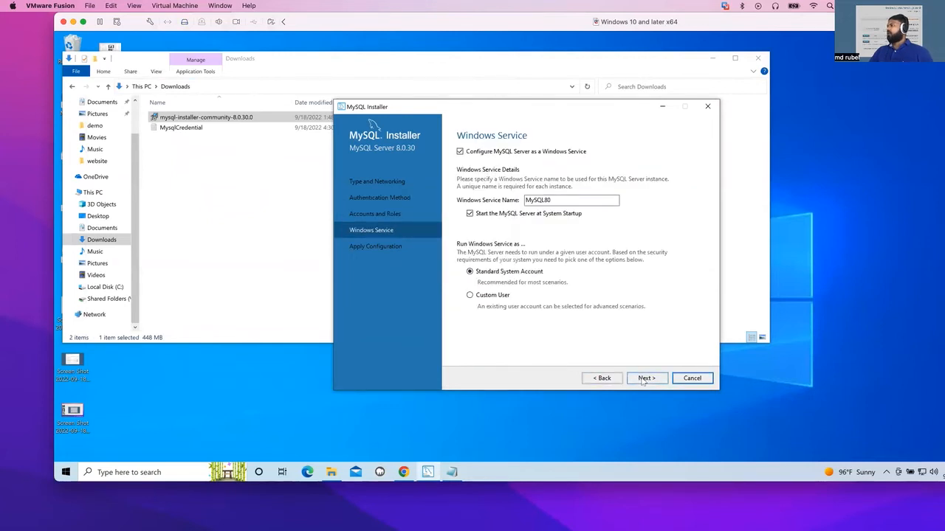
left_click(645, 379)
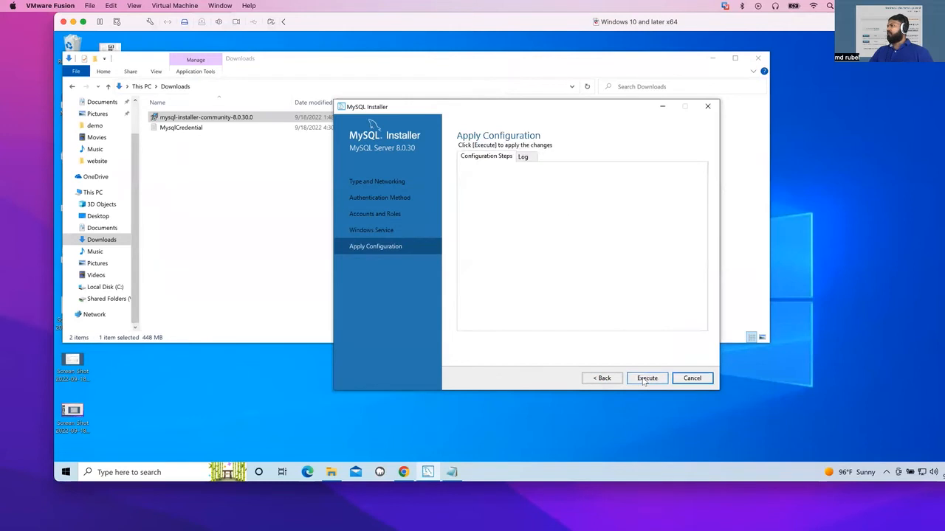
left_click(646, 379)
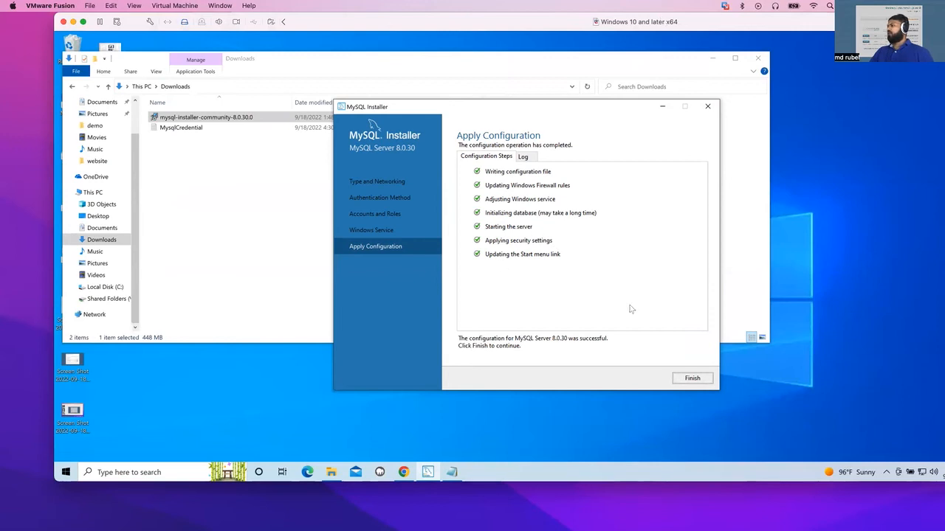
left_click(690, 379)
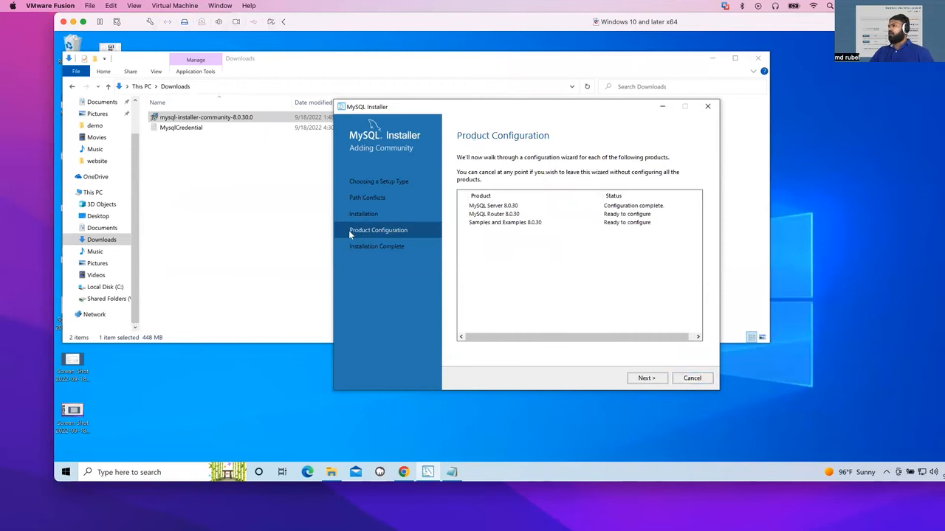
Continue to the MySQL Router configuration and finish it without bootstrapping.
left_click(641, 380)
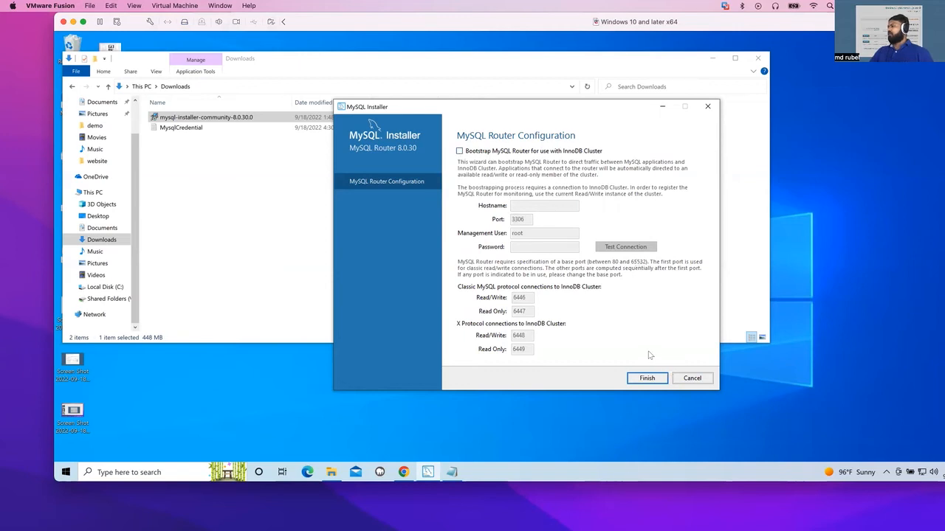
left_click(638, 380)
left_click(639, 380)
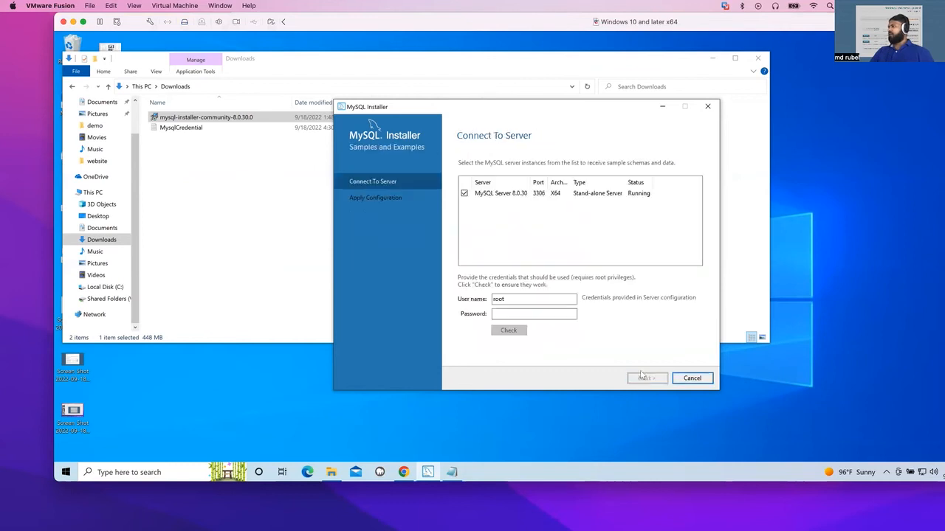
Copy the root password from Notepad, paste it into the Samples connection's Password field and check the connection.
left_click(511, 314)
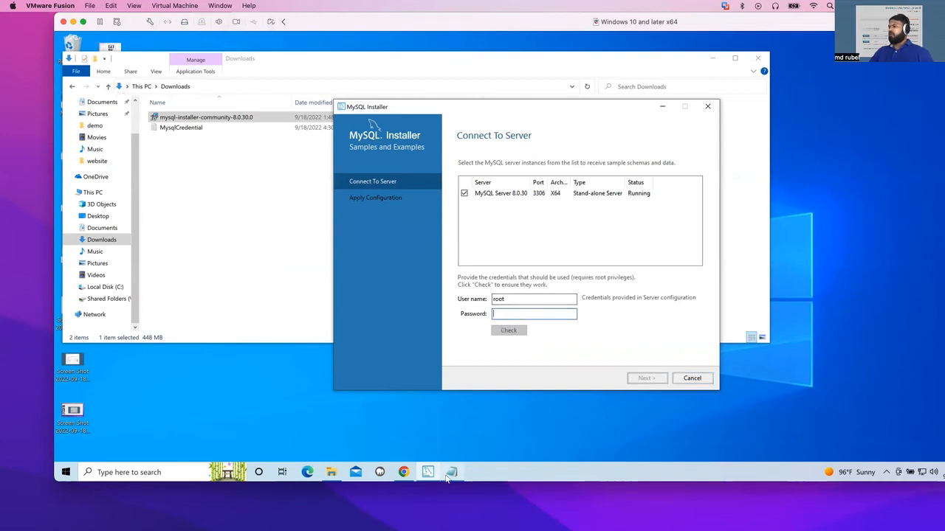
left_click(450, 474)
left_click_drag(140, 86, 89, 87)
right_click(101, 87)
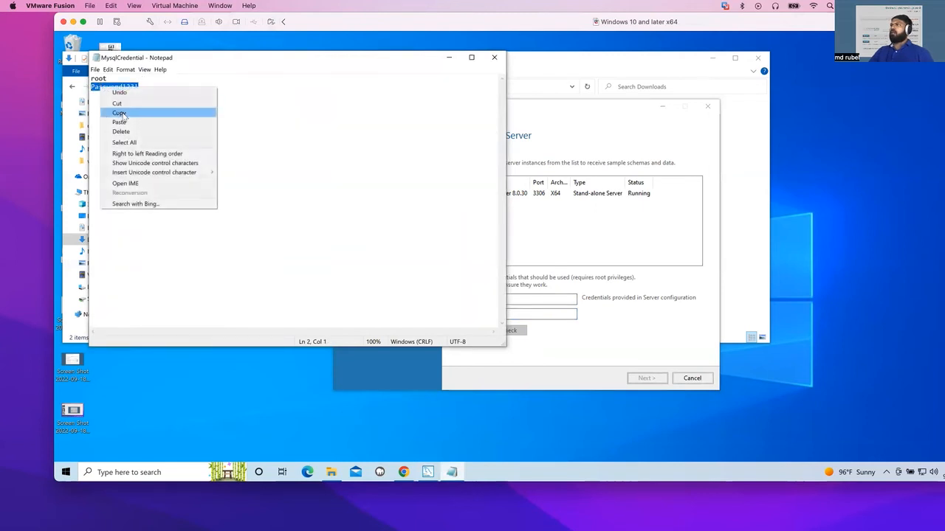
left_click(118, 112)
left_click(530, 316)
right_click(530, 316)
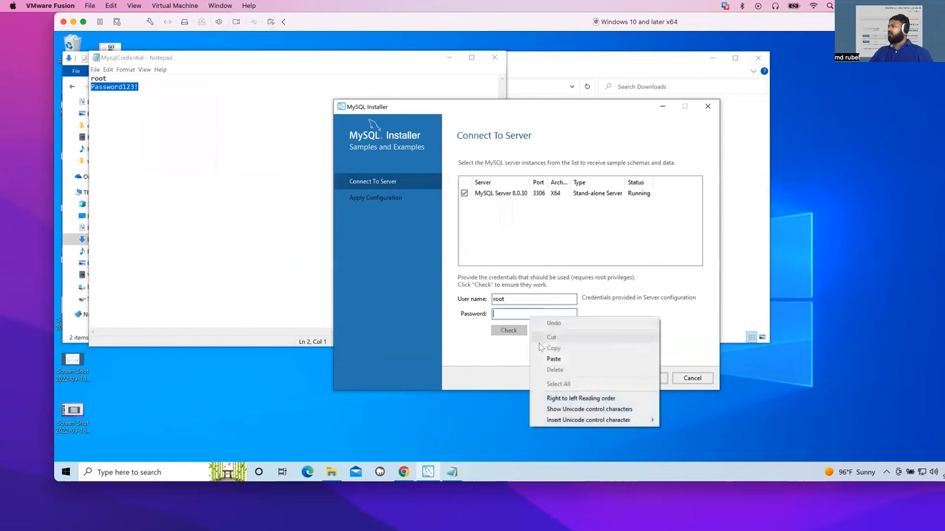
left_click(550, 359)
left_click(513, 333)
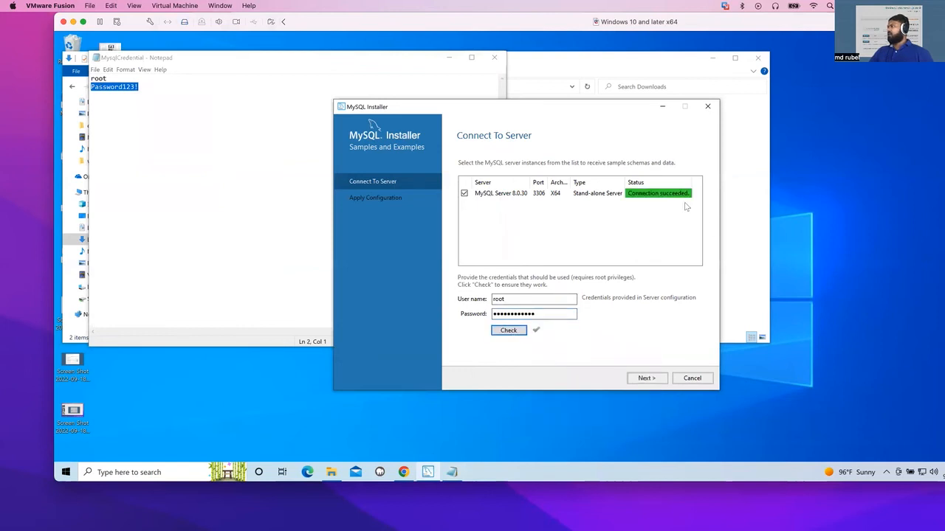
Execute the Samples and Examples configuration and finish the installation.
left_click(634, 380)
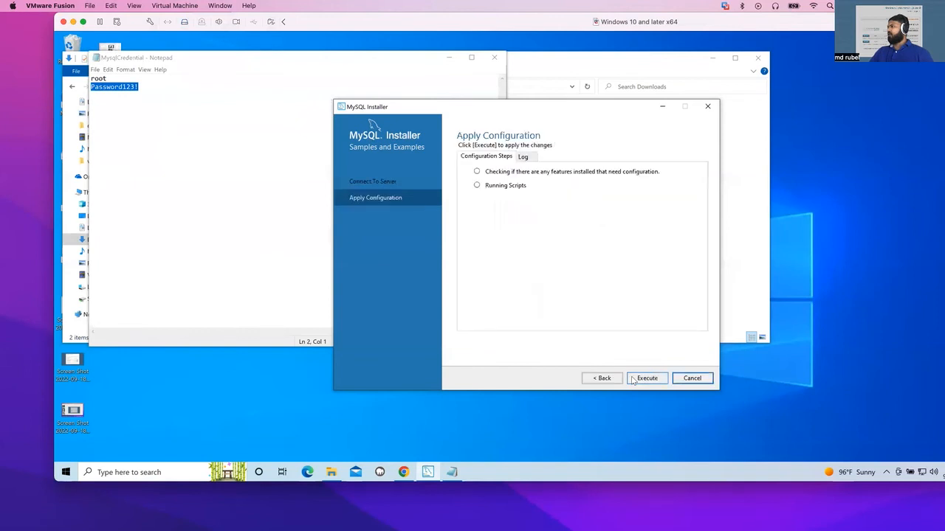
left_click(645, 380)
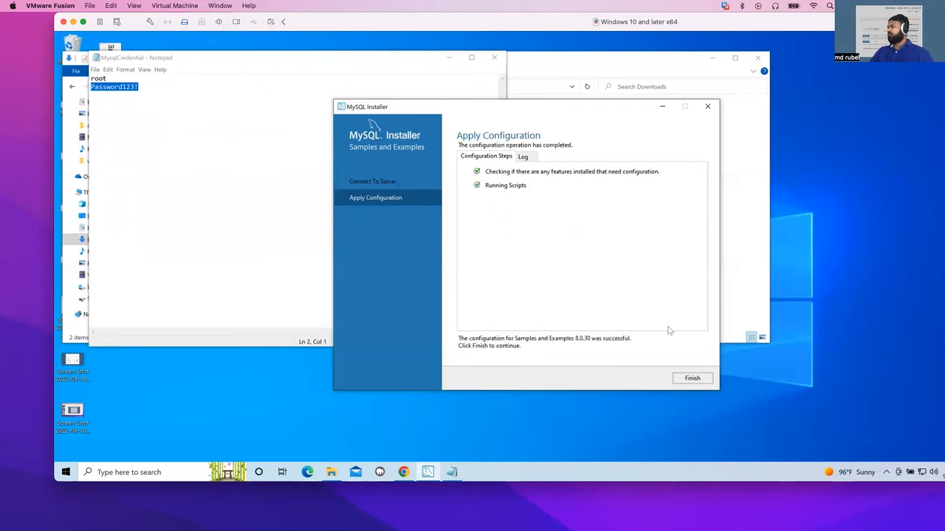
left_click(689, 379)
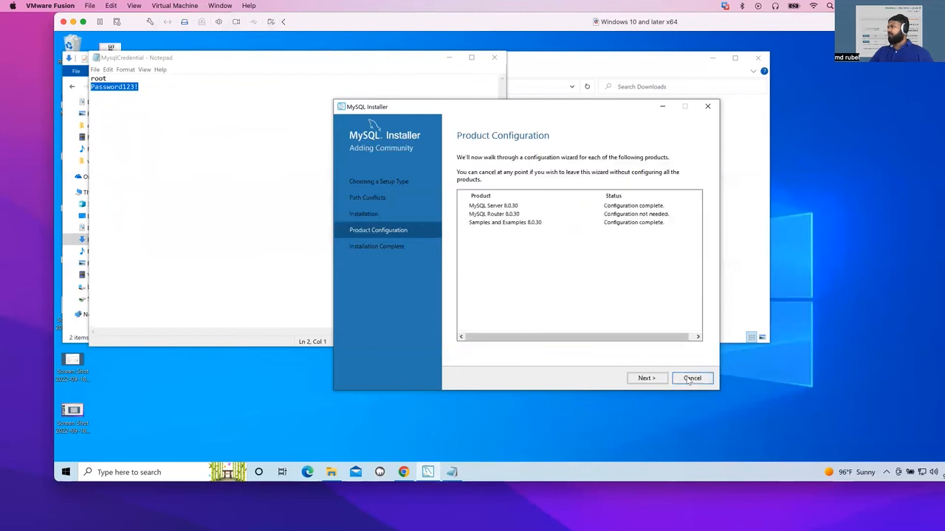
left_click(645, 378)
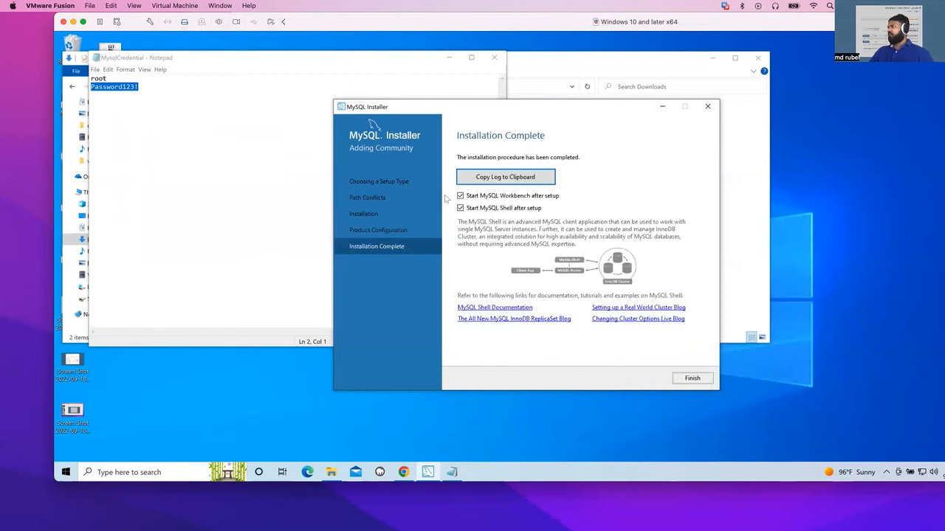
left_click(692, 379)
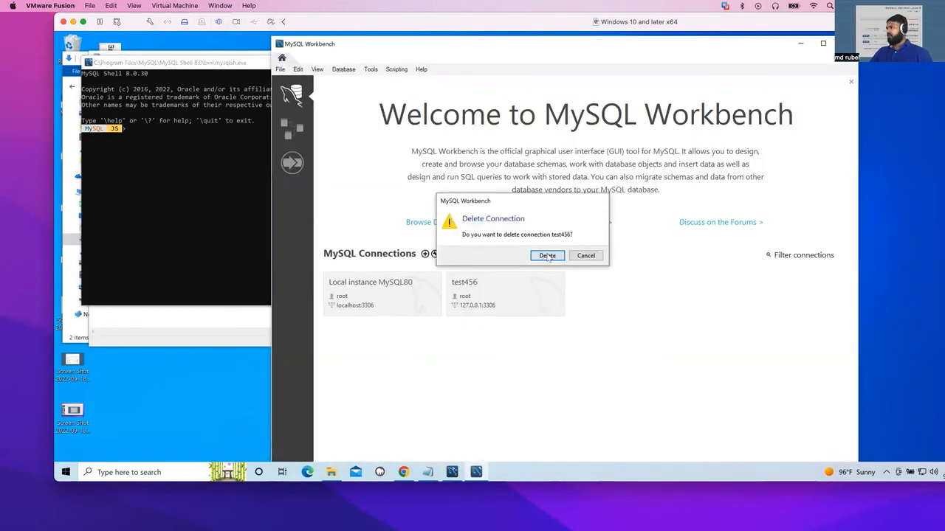
Open the Local instance MySQL80 connection in Workbench, pasting the root password copied from Notepad.
left_click(548, 256)
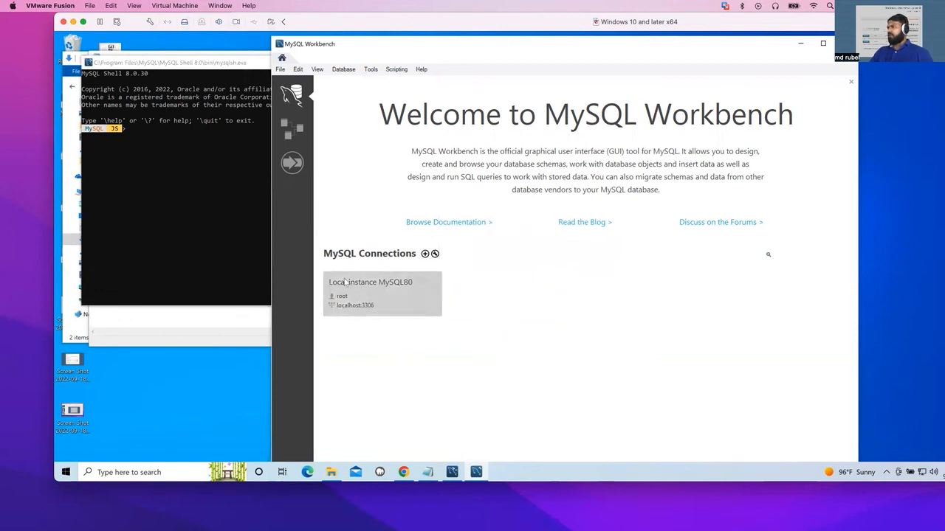
left_click(391, 292)
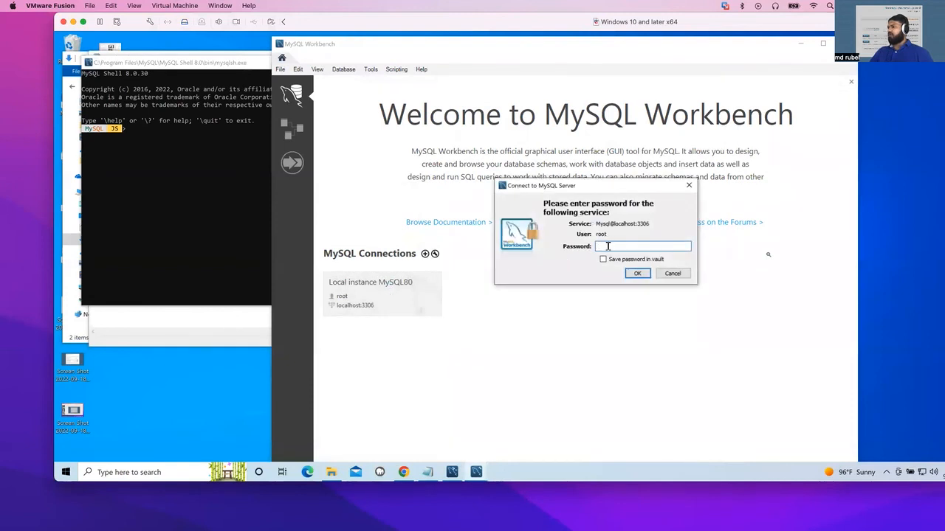
left_click(428, 472)
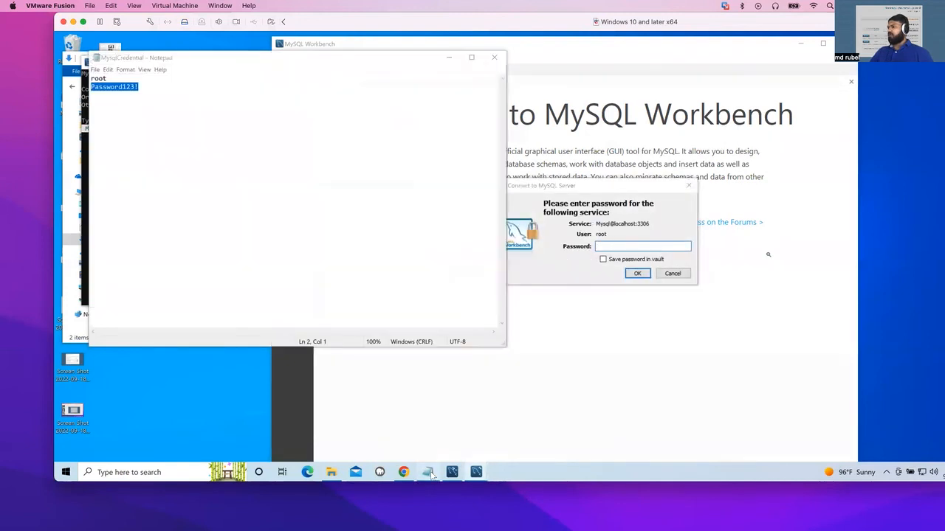
right_click(120, 87)
left_click(137, 114)
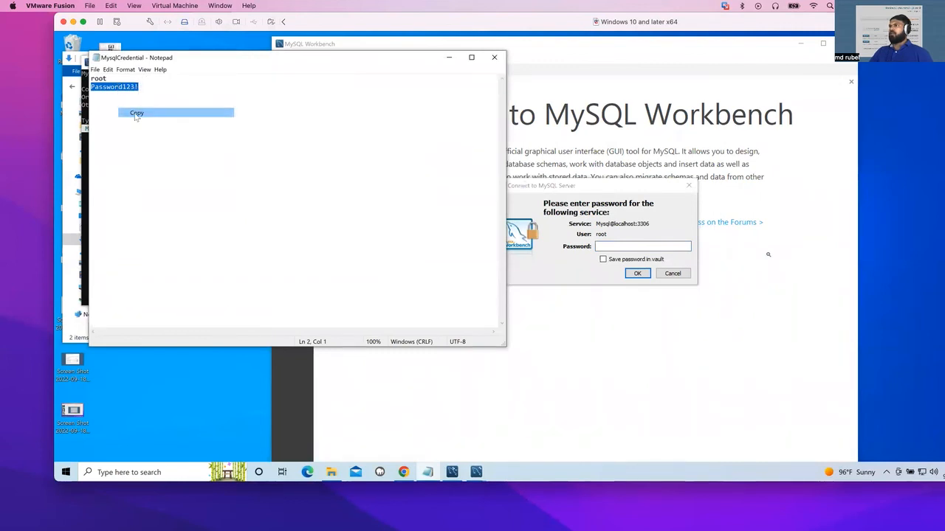
left_click(605, 246)
right_click(606, 246)
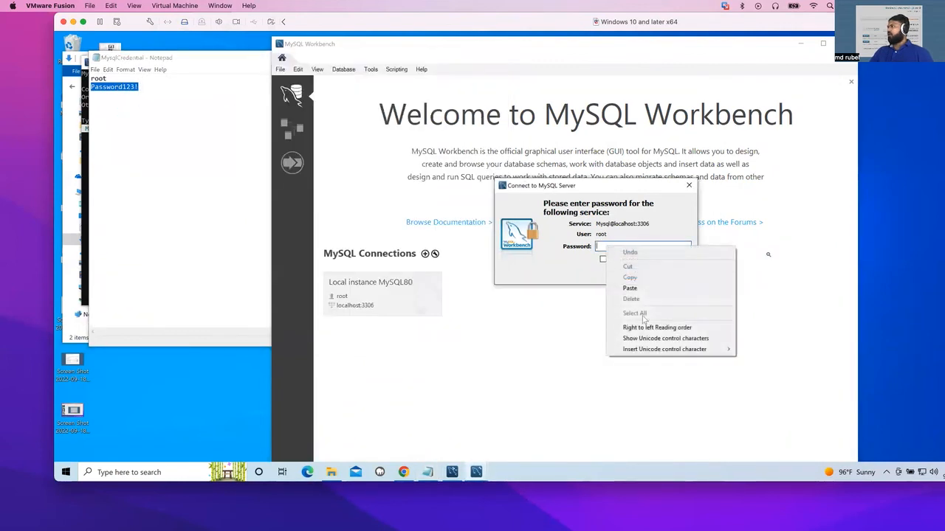
left_click(630, 288)
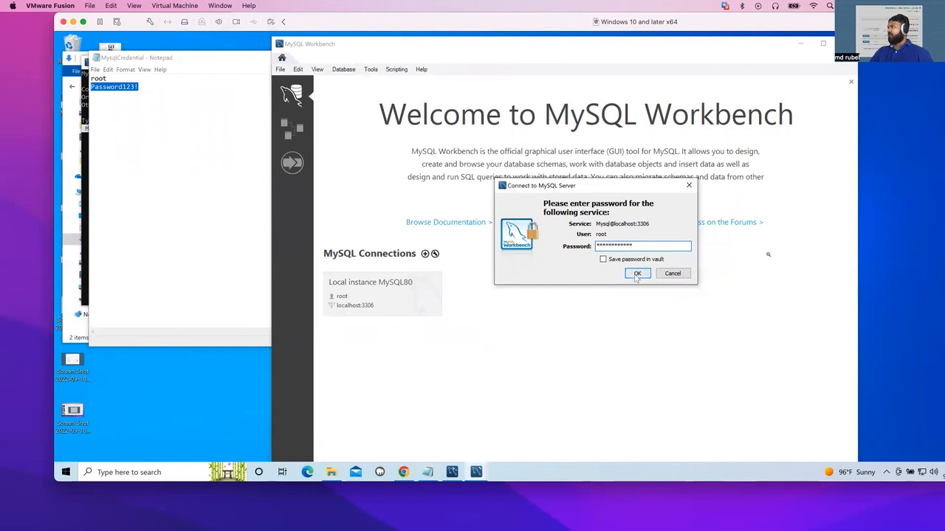
left_click(637, 274)
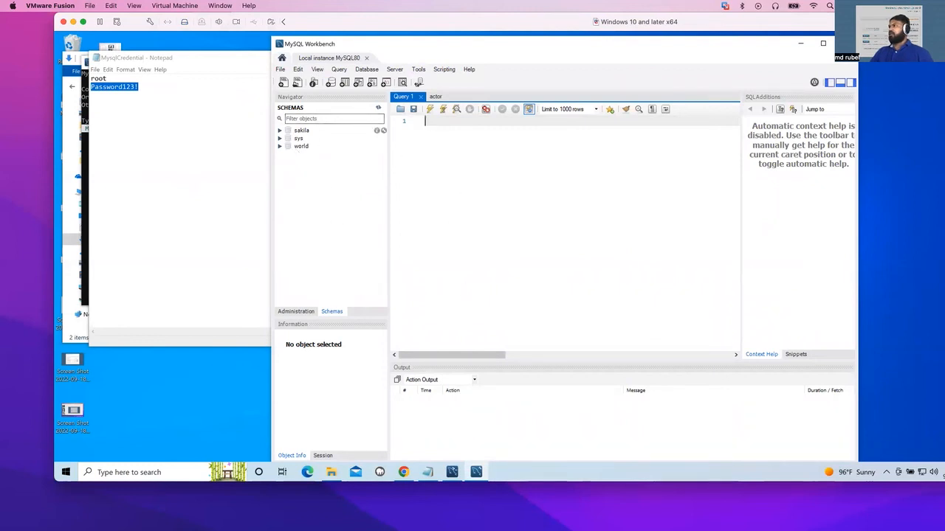
Expand the sakila schema's tables and select rows from the city table to browse its data.
left_click(280, 131)
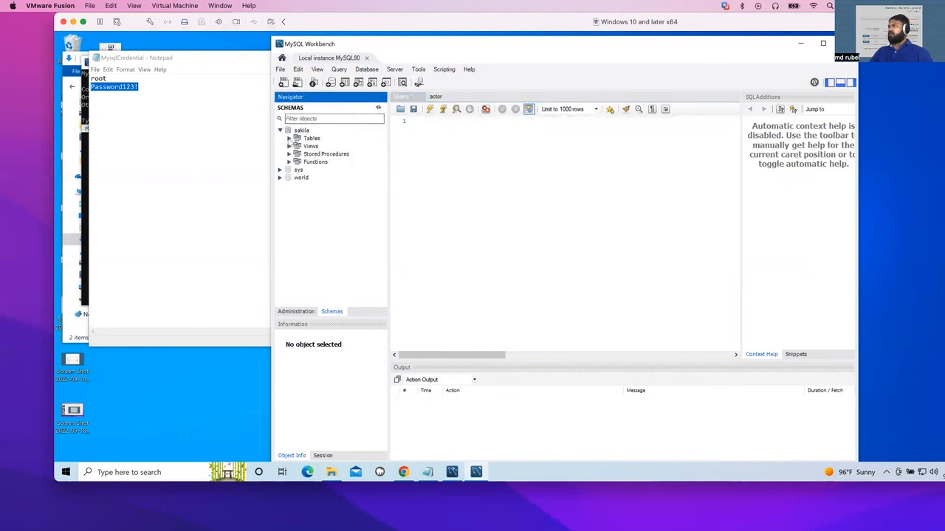
left_click(289, 139)
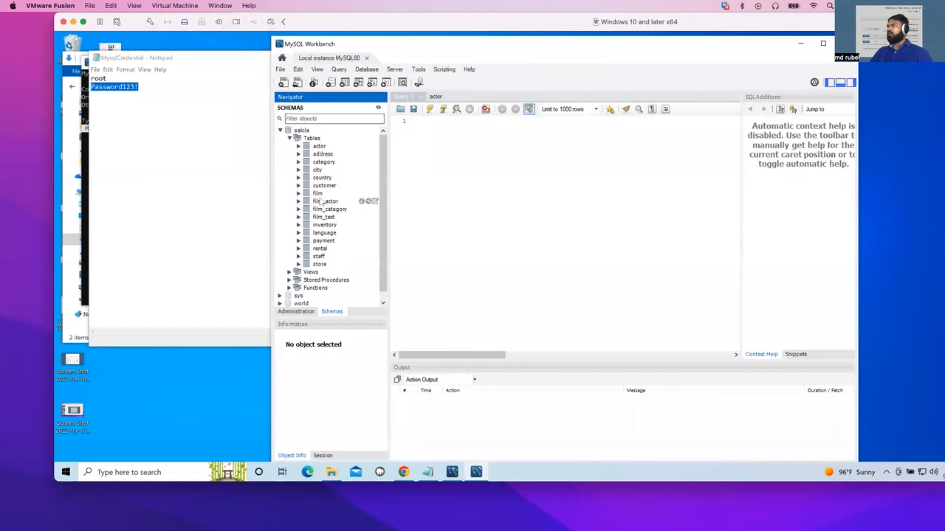
right_click(319, 170)
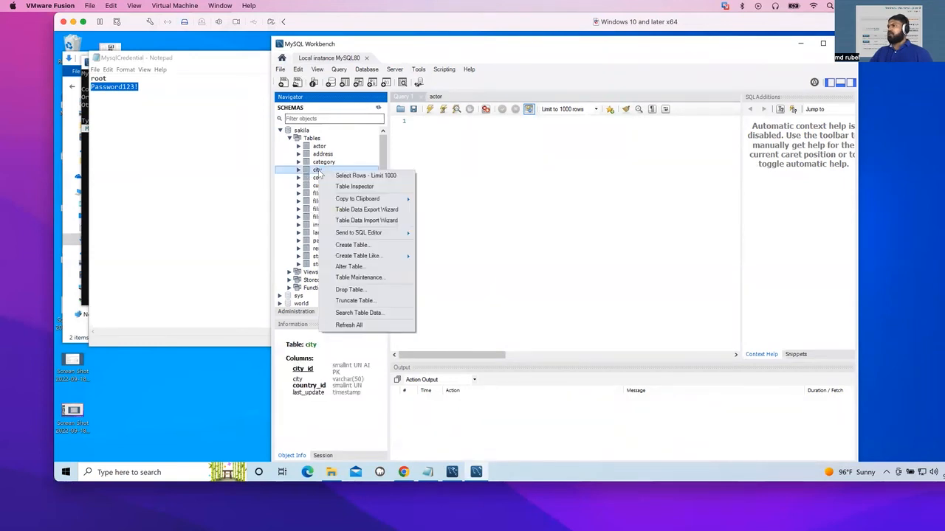
left_click(341, 177)
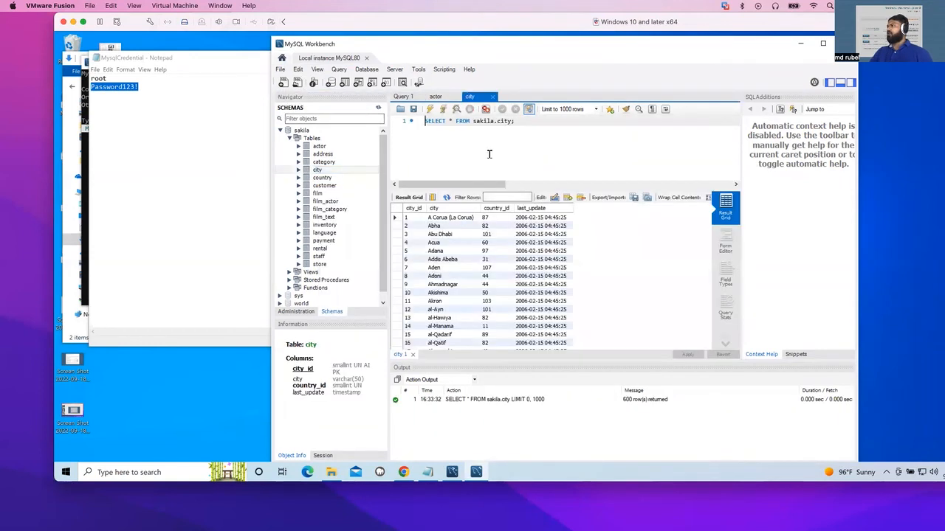
scroll(448, 275, "down", 5)
scroll(451, 285, "up", 5)
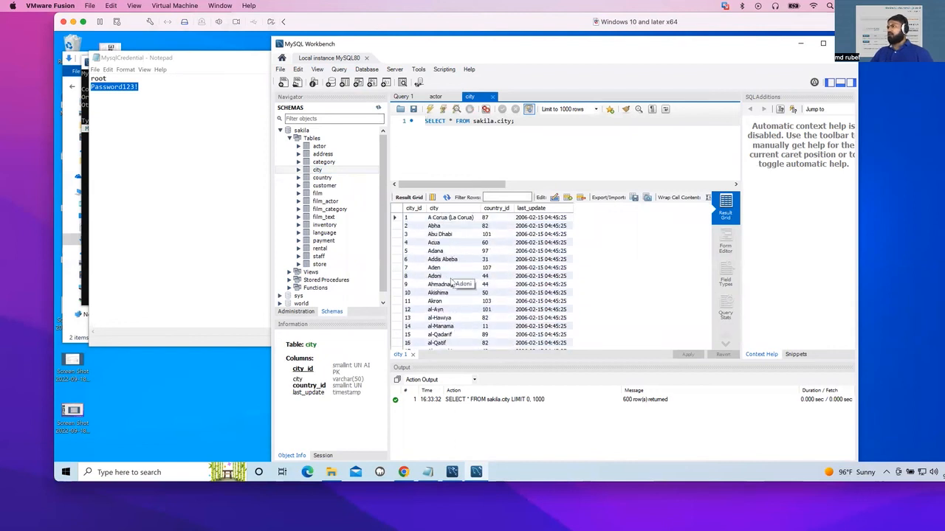